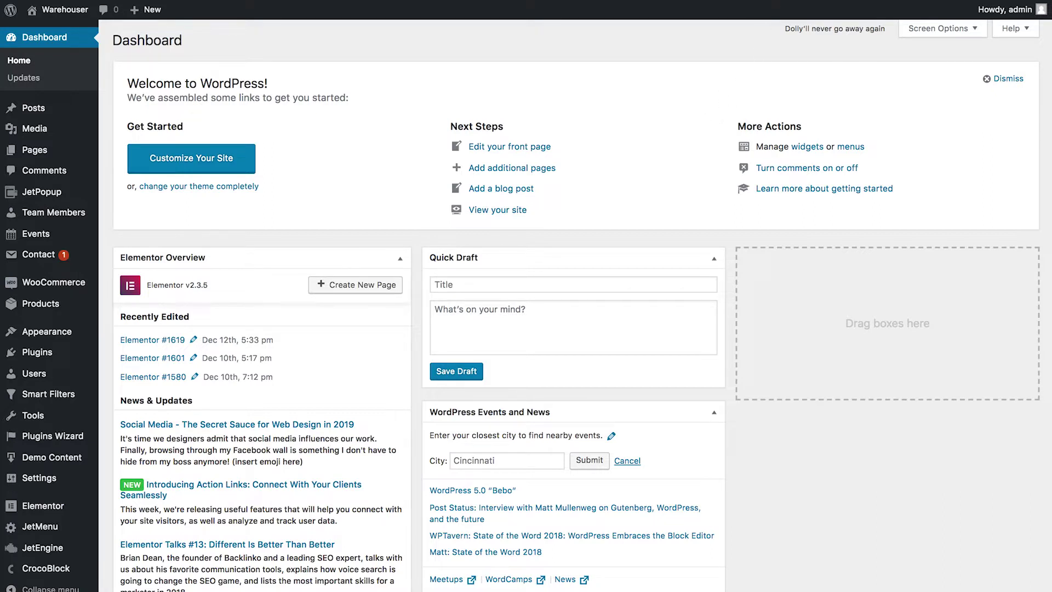
Open JetEngine's Listing Items page to show the five Elementor listings, including Team Members – Listing
mouse_move(88, 481)
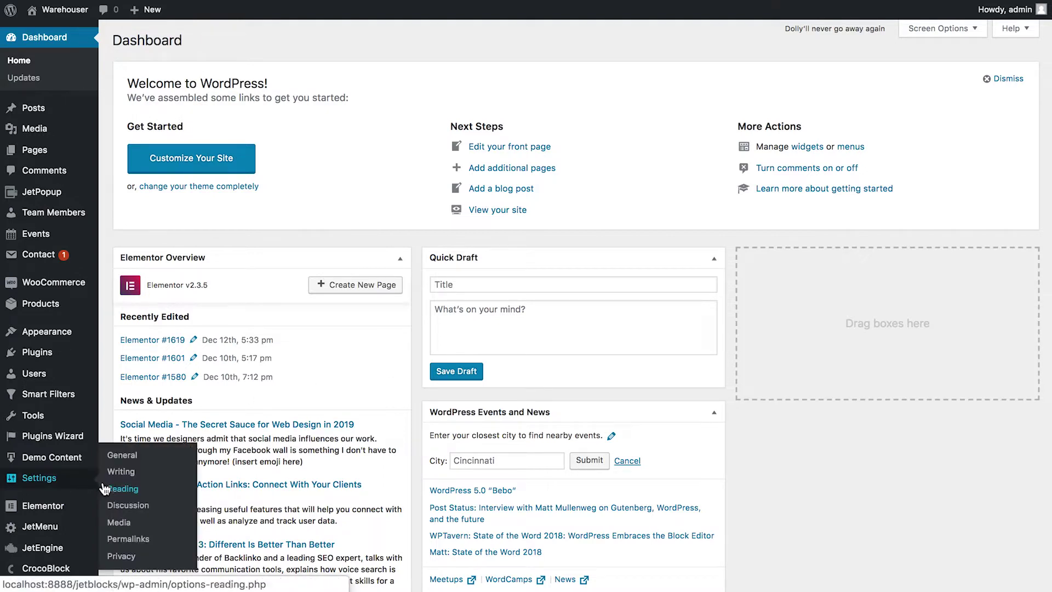
mouse_move(52, 550)
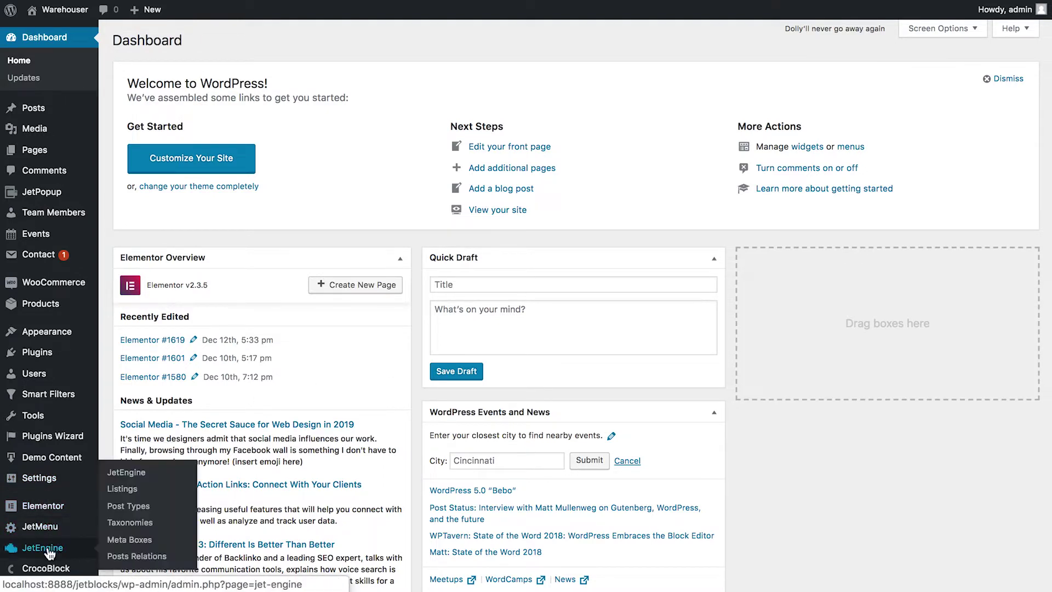
left_click(131, 488)
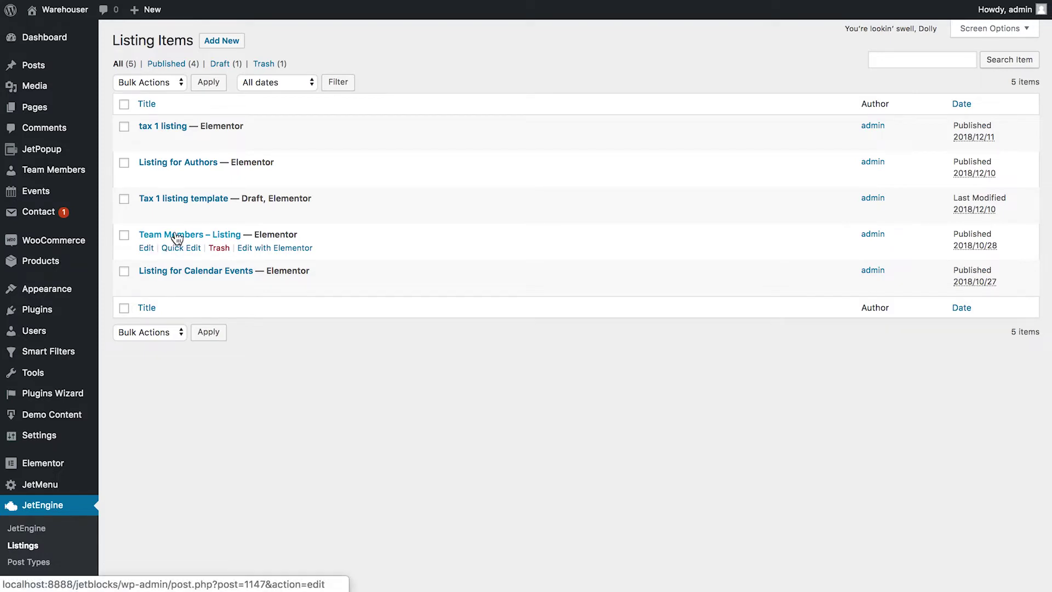
key("super+r")
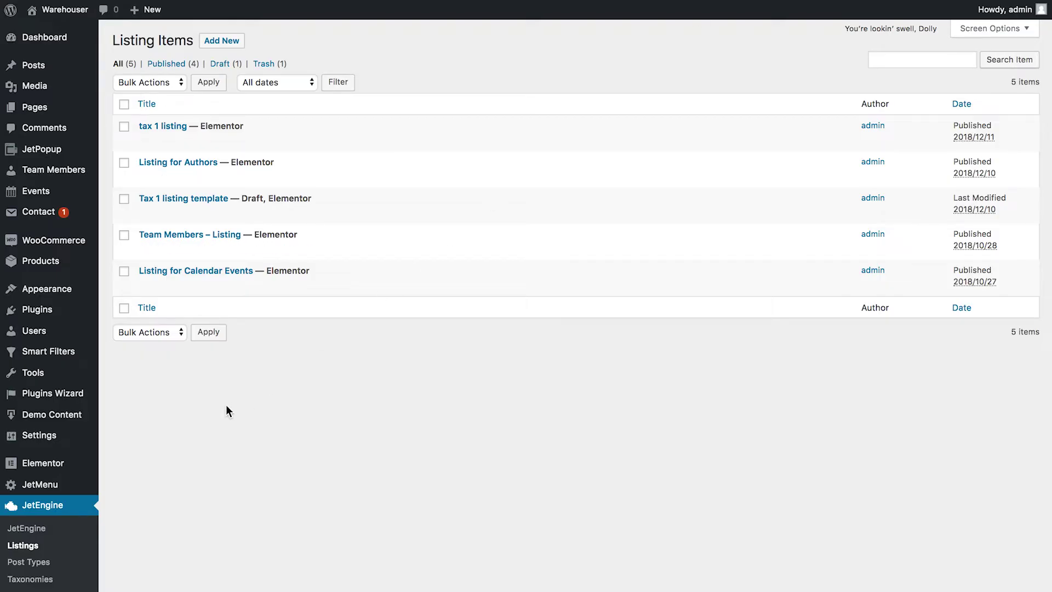
scroll(47, 583, "down", 2)
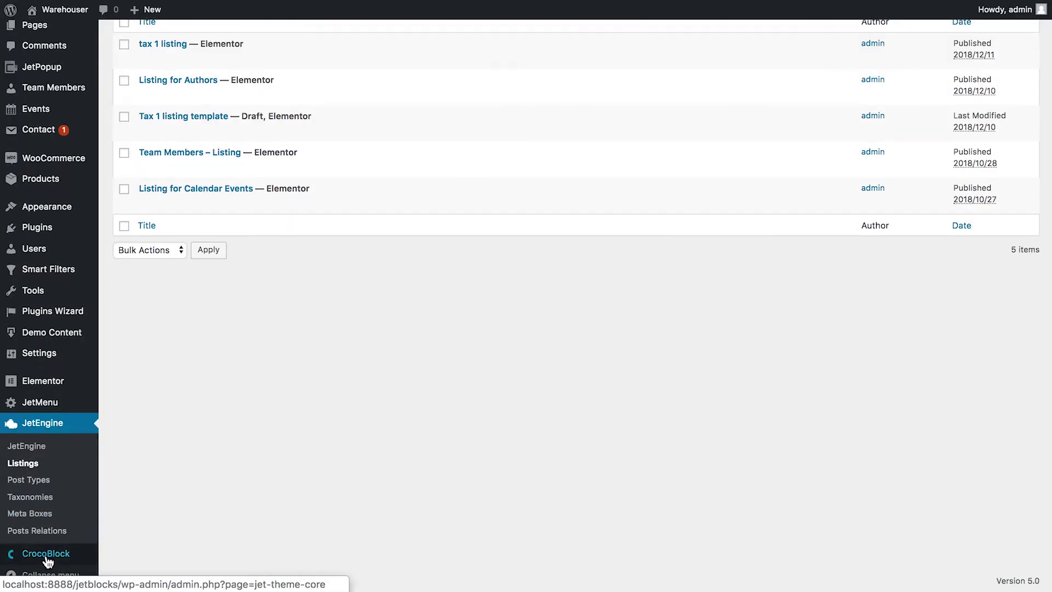
From CrocoBlock's My Library Archive tab, create an Archive template named 'Archive Listings Grid'
mouse_move(44, 558)
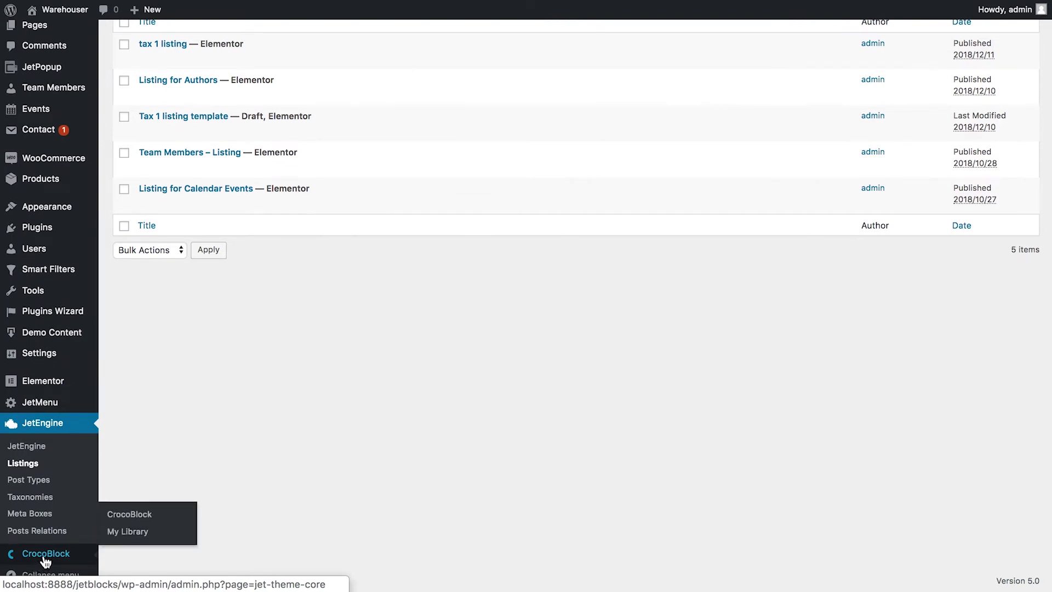
left_click(136, 534)
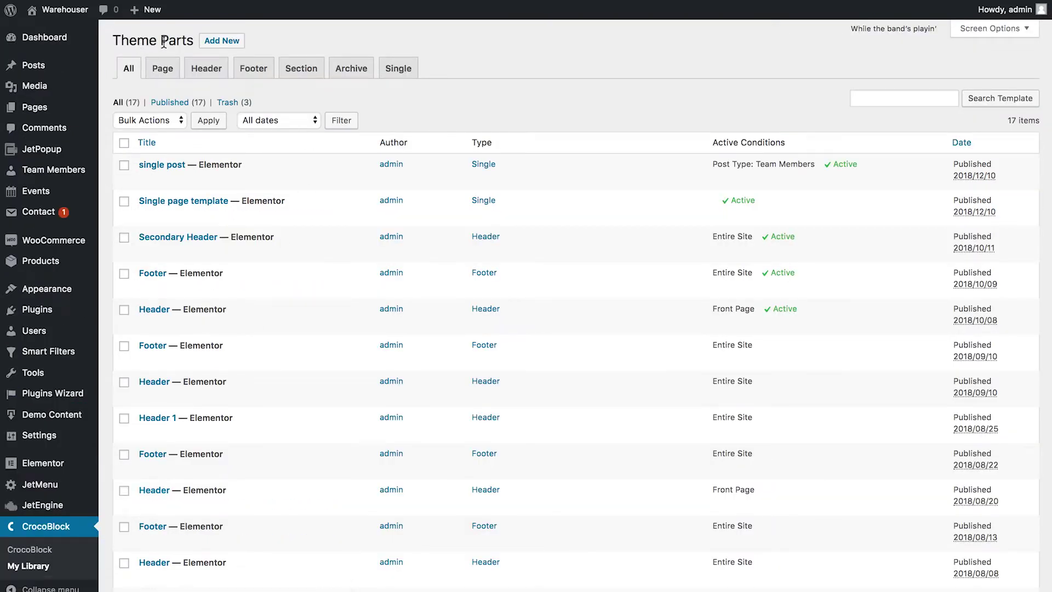
left_click(346, 77)
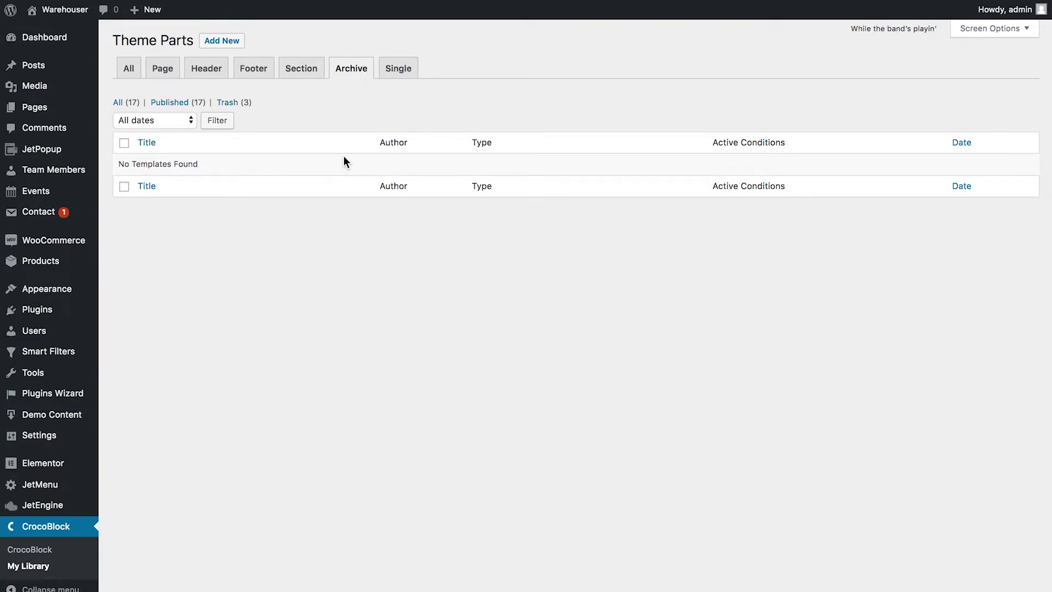
left_click(229, 41)
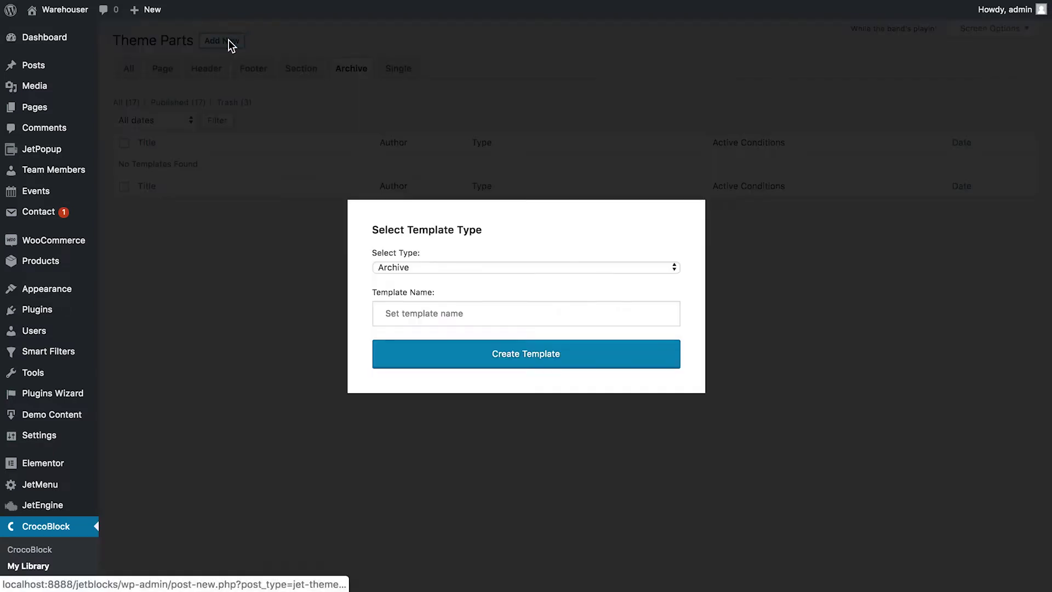
left_click(437, 313)
type("Archive Listings Grid")
left_click(501, 366)
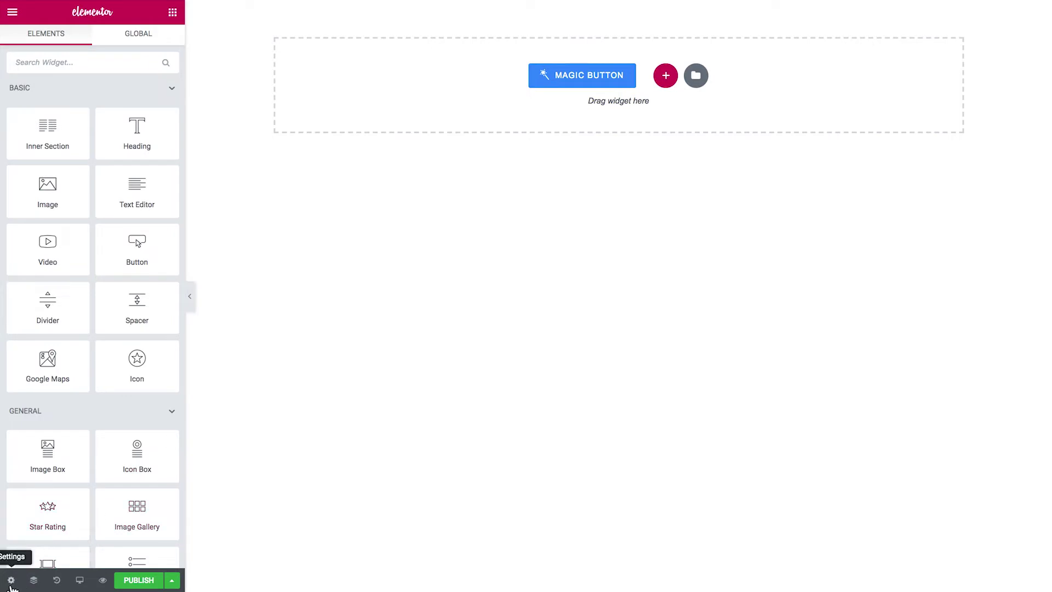
Set the display condition to Archive › Post Type Archives for Team Members only, removing Posts
left_click(11, 582)
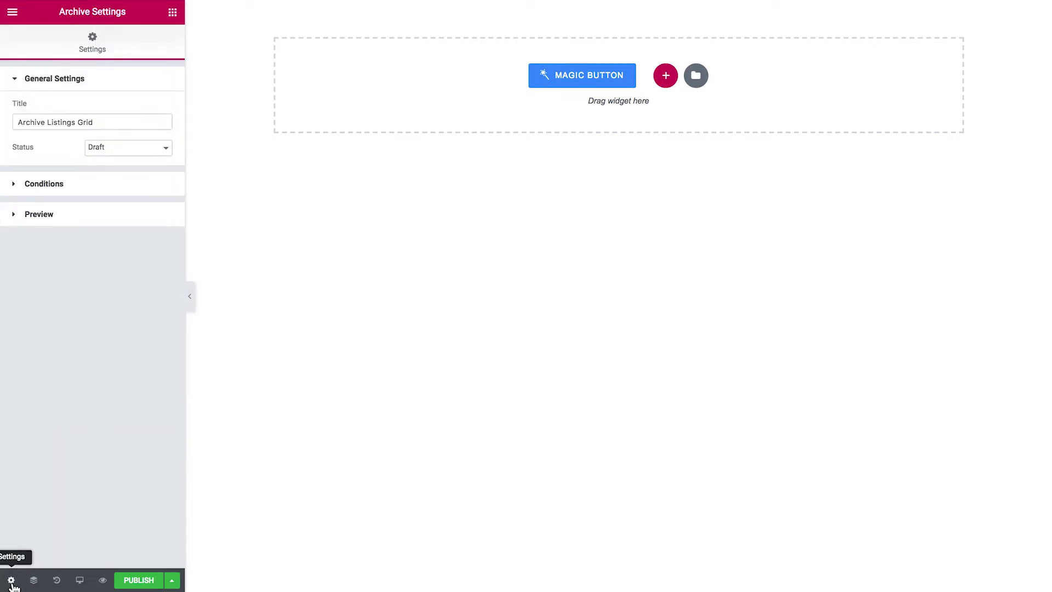
left_click(72, 186)
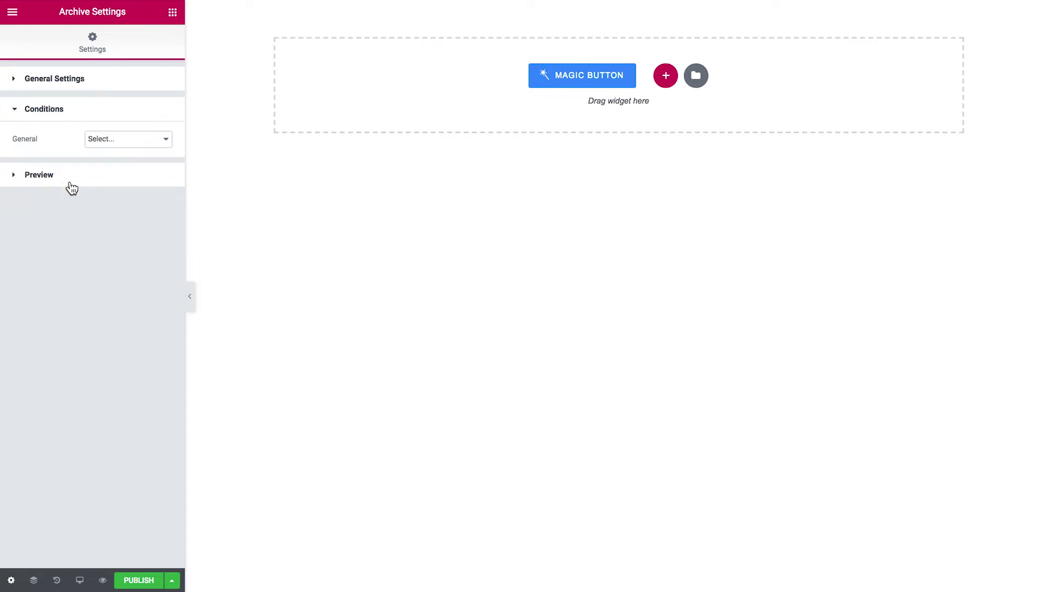
left_click(105, 141)
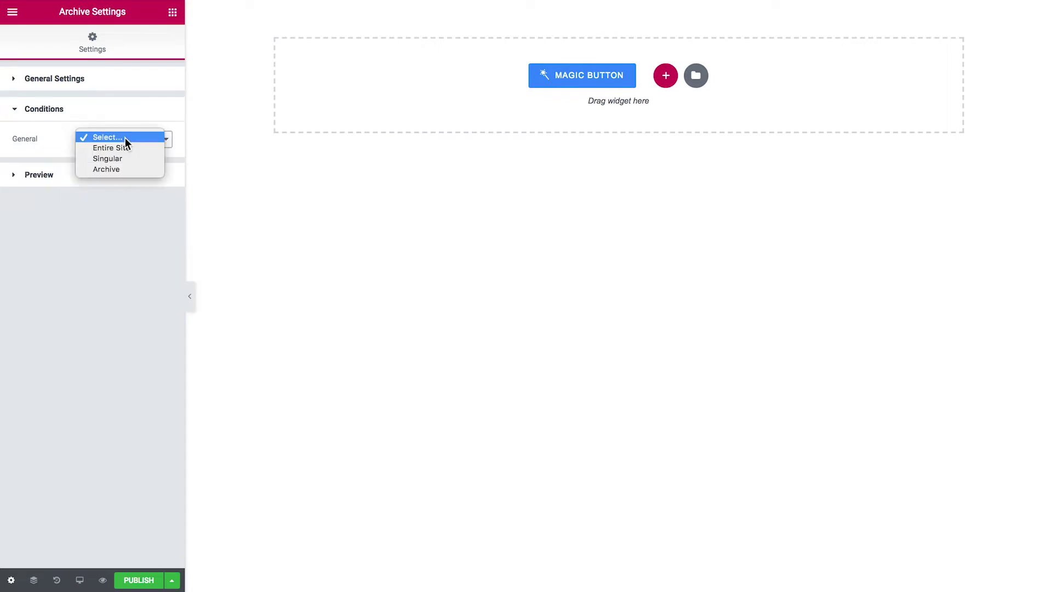
left_click(110, 170)
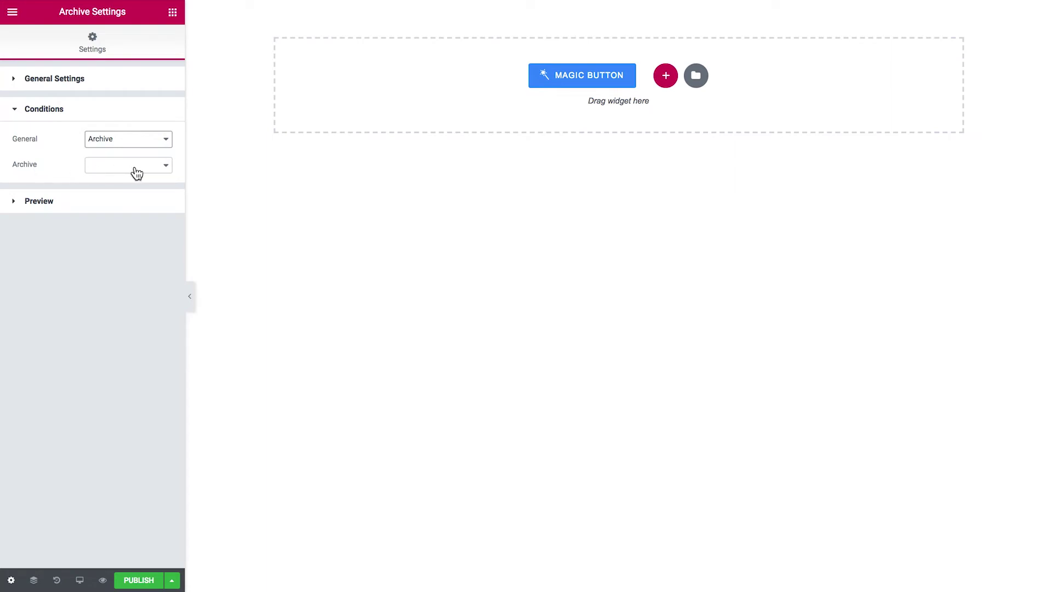
left_click(135, 167)
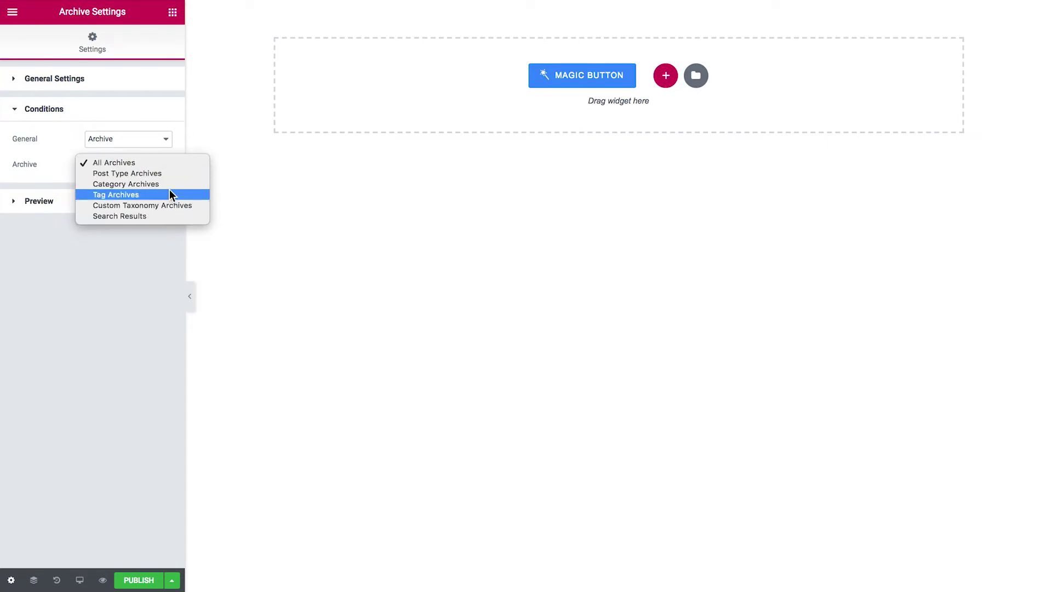
left_click(142, 174)
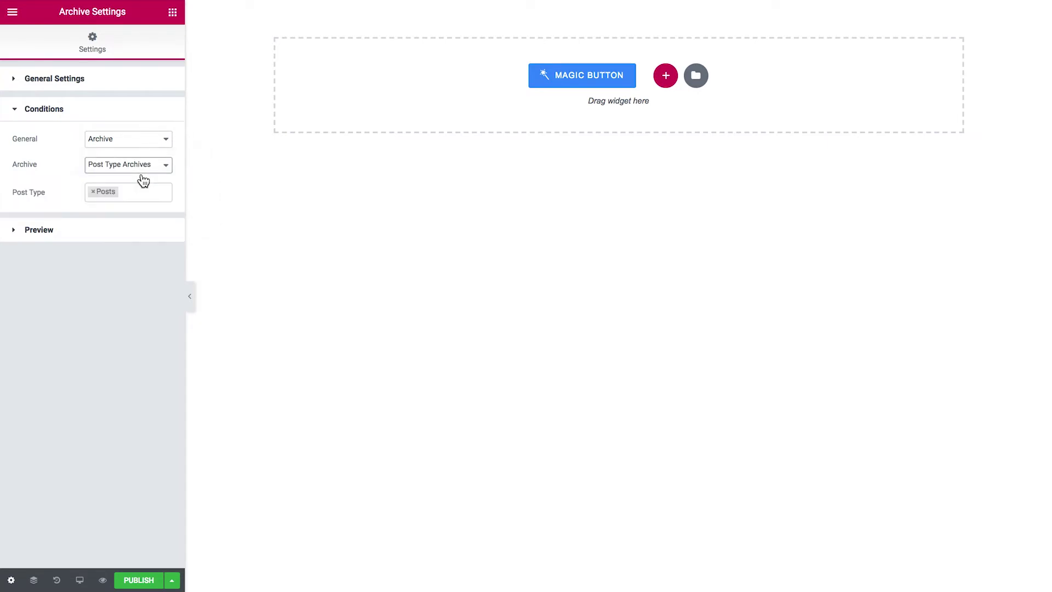
left_click(131, 192)
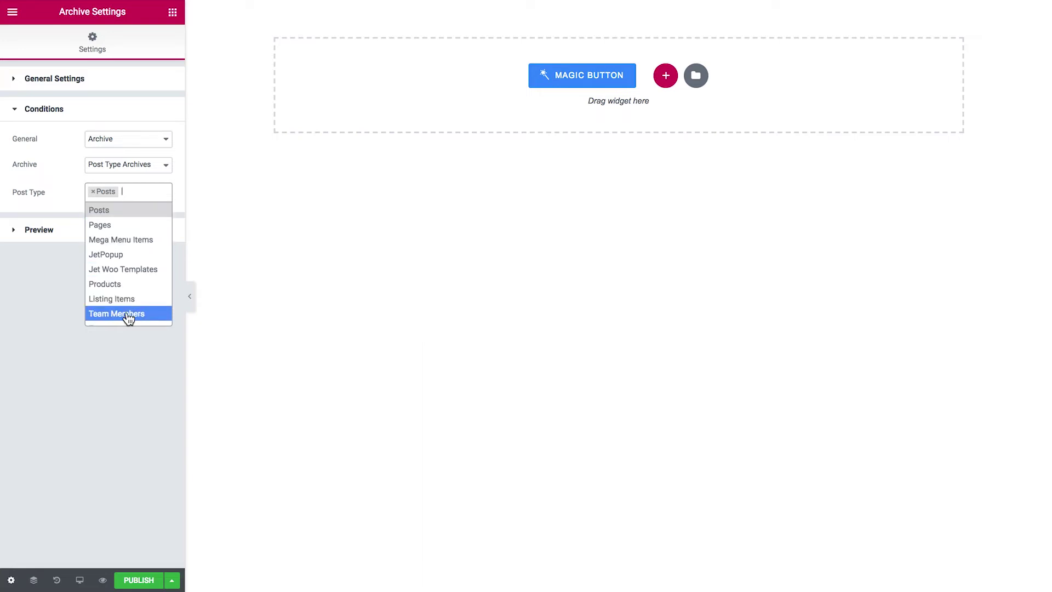
left_click(132, 315)
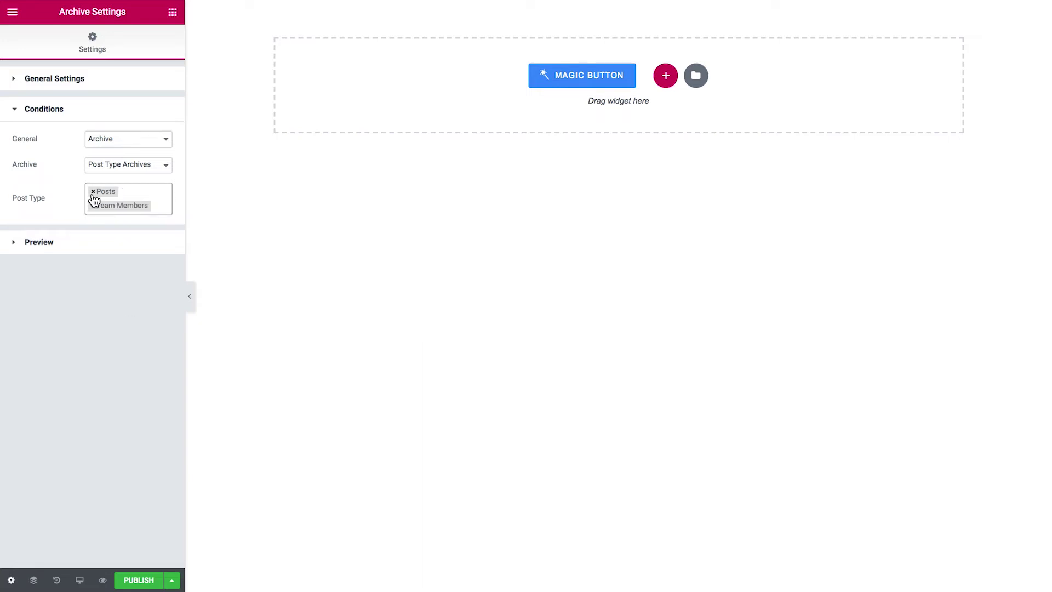
left_click(93, 191)
left_click(70, 203)
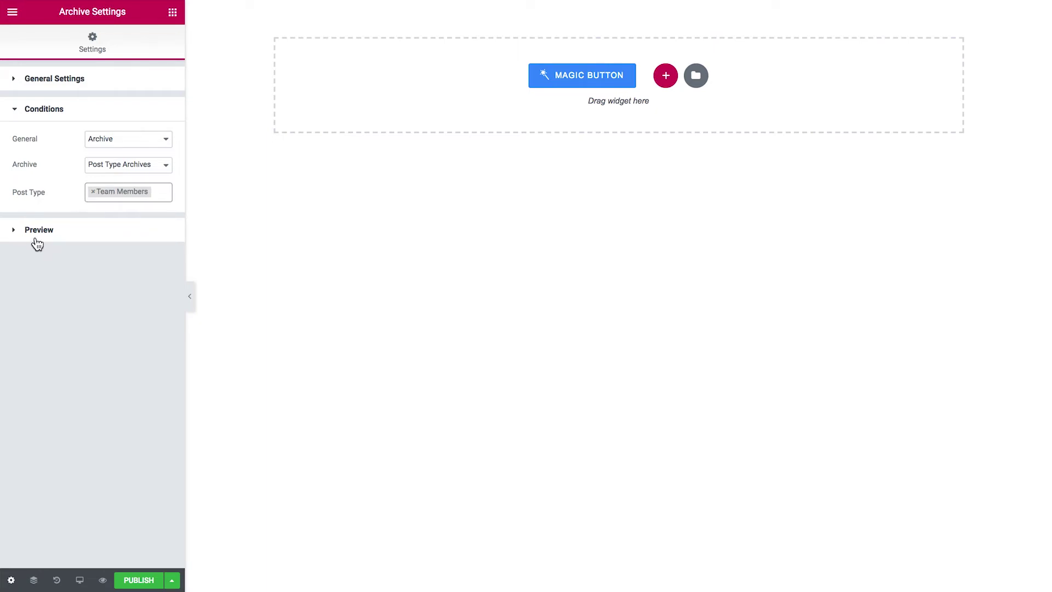
left_click(36, 240)
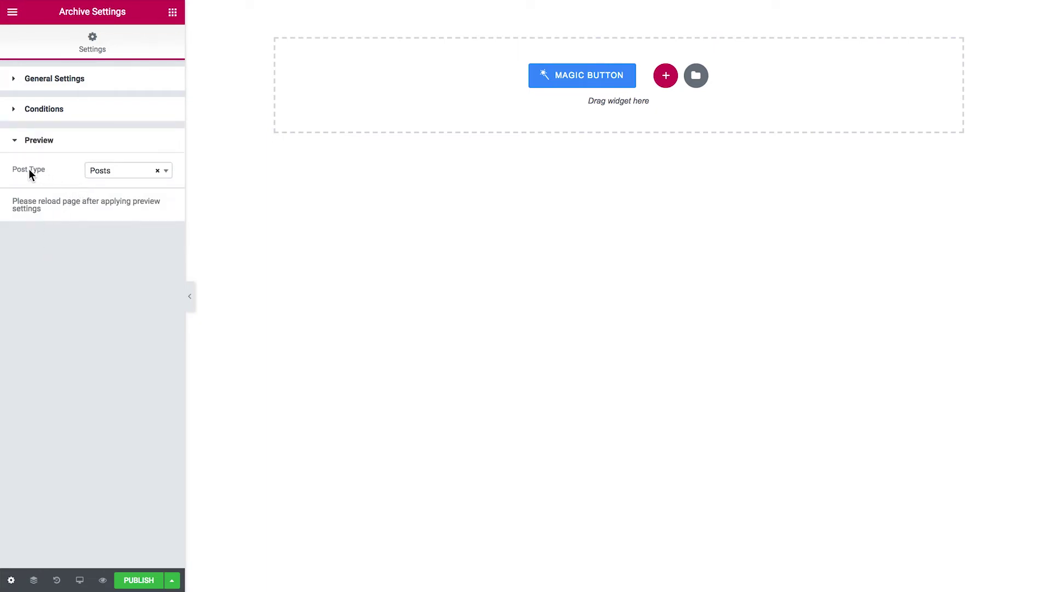
Set the template's preview post type to Team Members
left_click(147, 174)
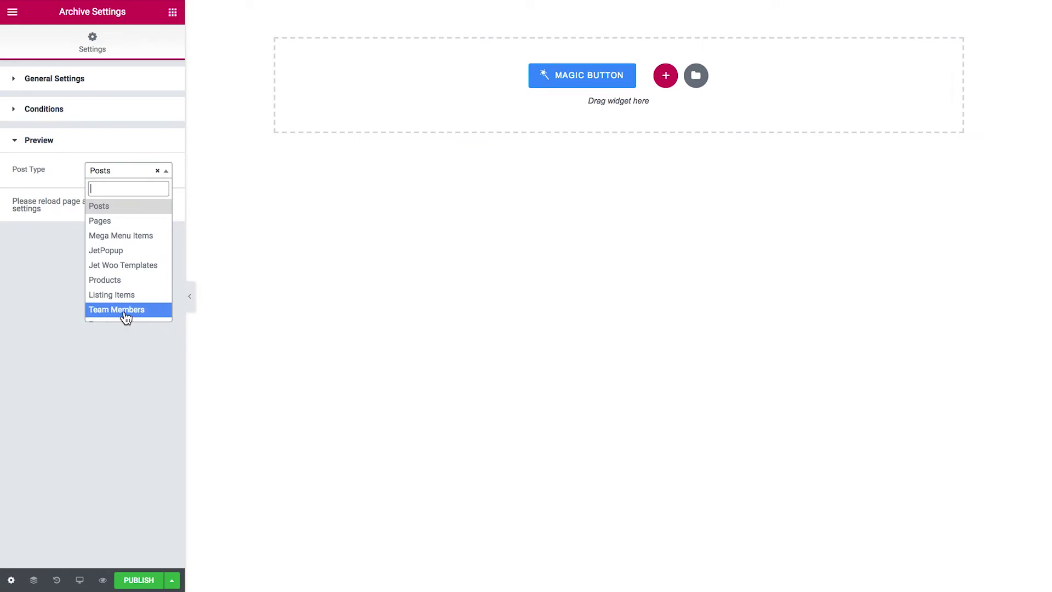
scroll(134, 317, "down", 1)
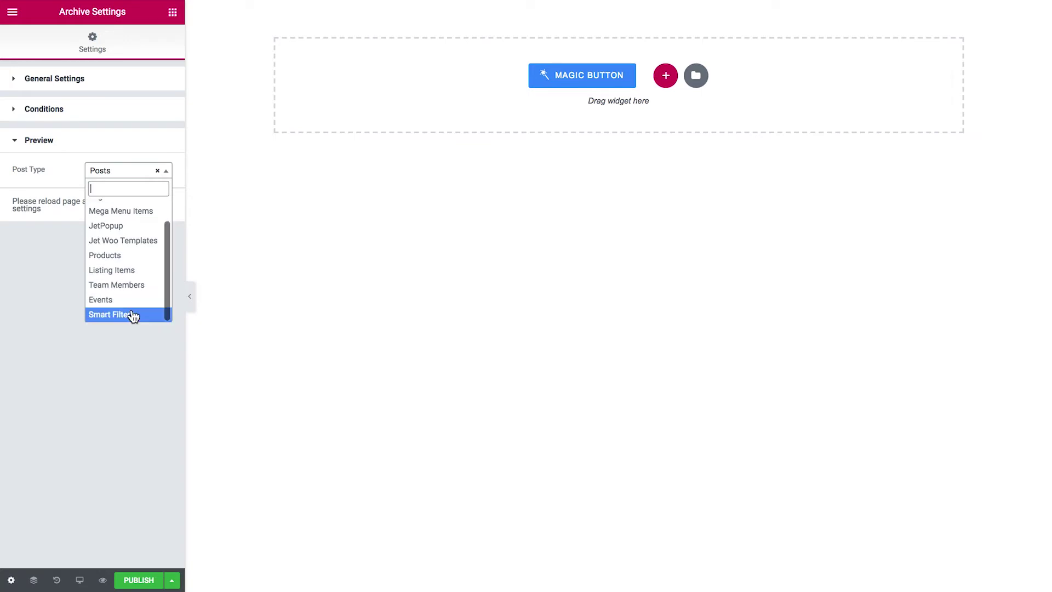
left_click(117, 287)
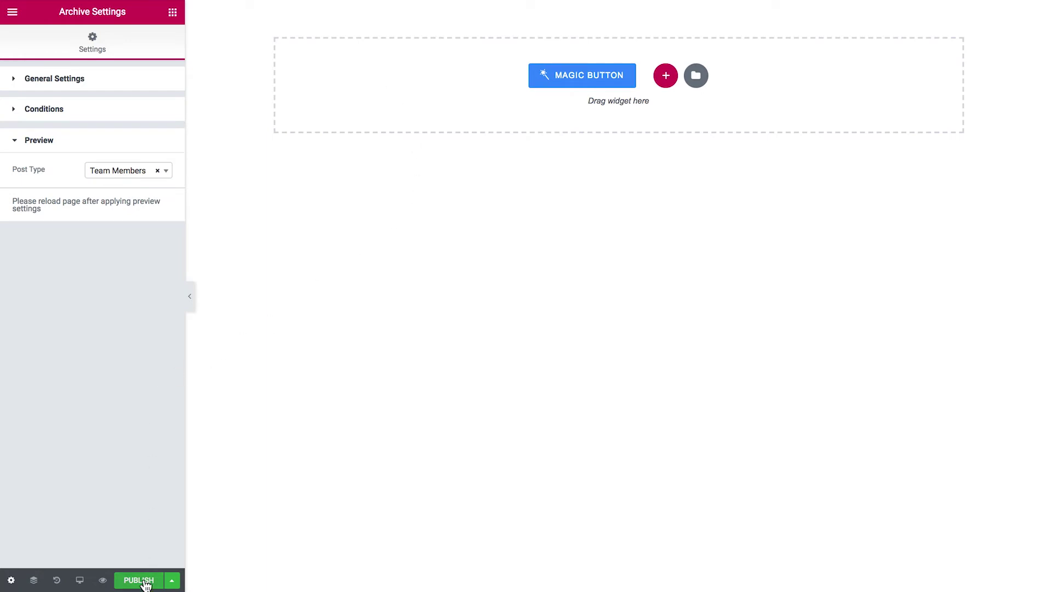
Publish the archive template and go back to the widget library search
left_click(142, 581)
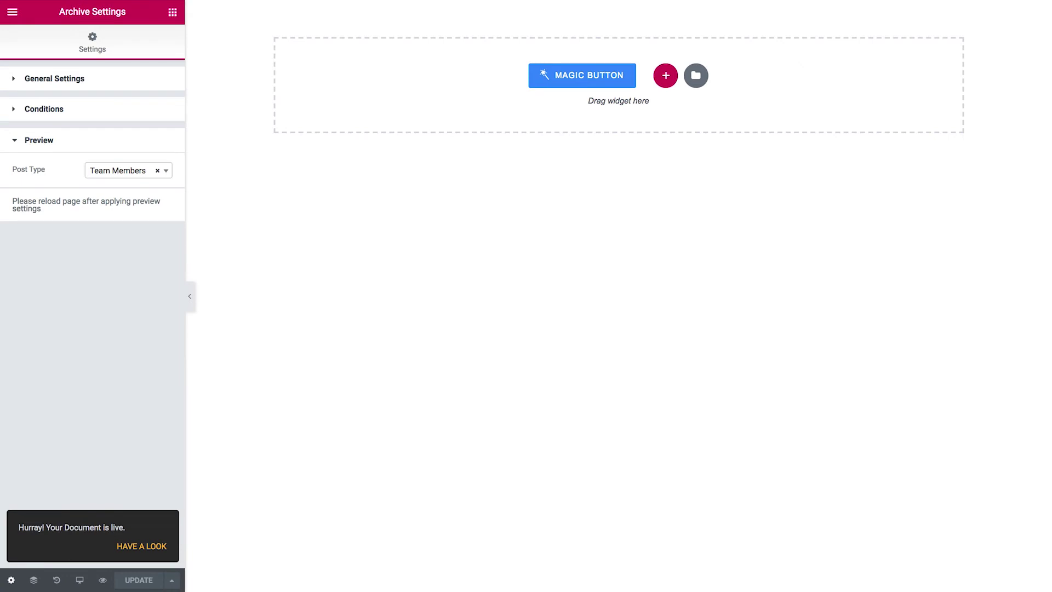
left_click(172, 12)
left_click(51, 66)
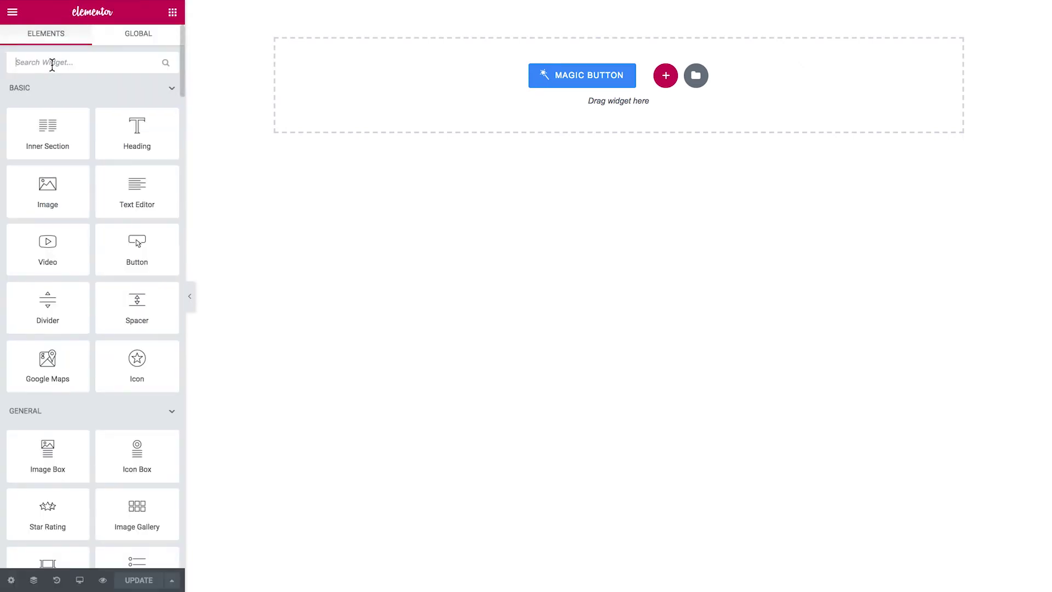
Add a Listing Grid widget showing 'Team Members - Listing' to the canvas and update the template
type("list")
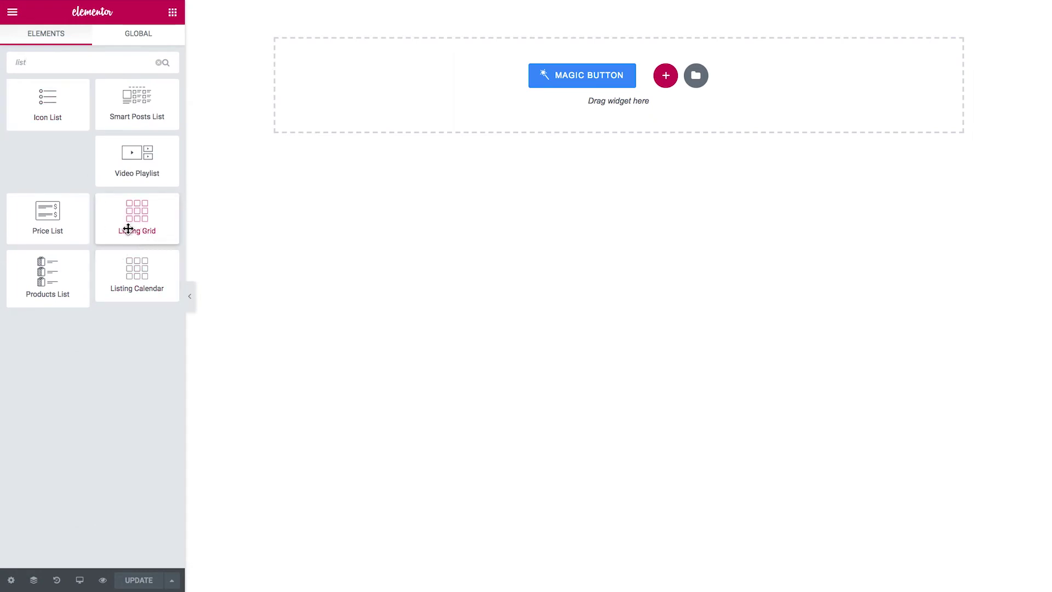
left_click_drag(123, 228, 396, 99)
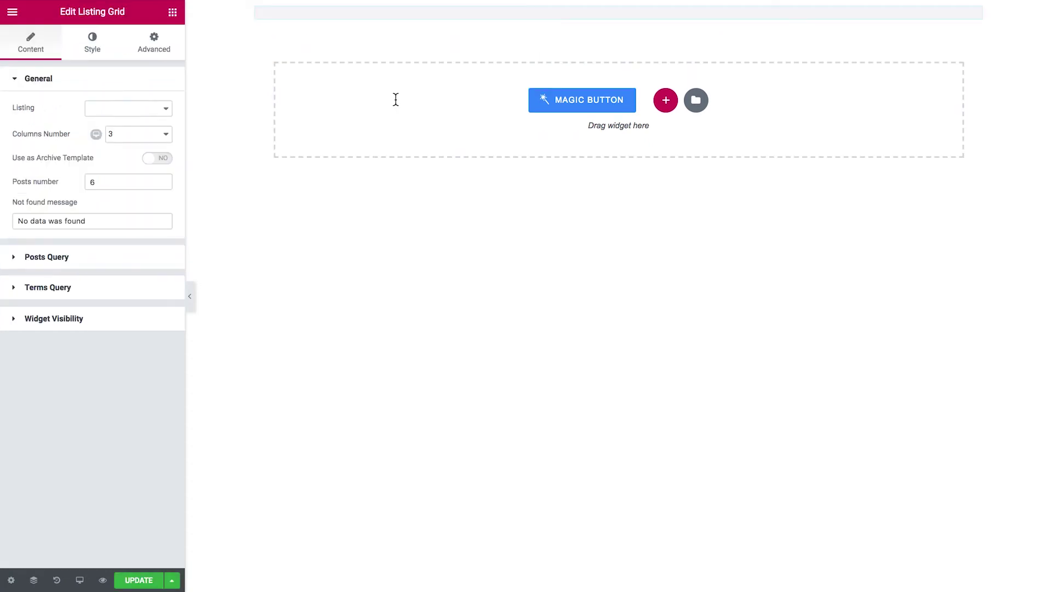
left_click(131, 110)
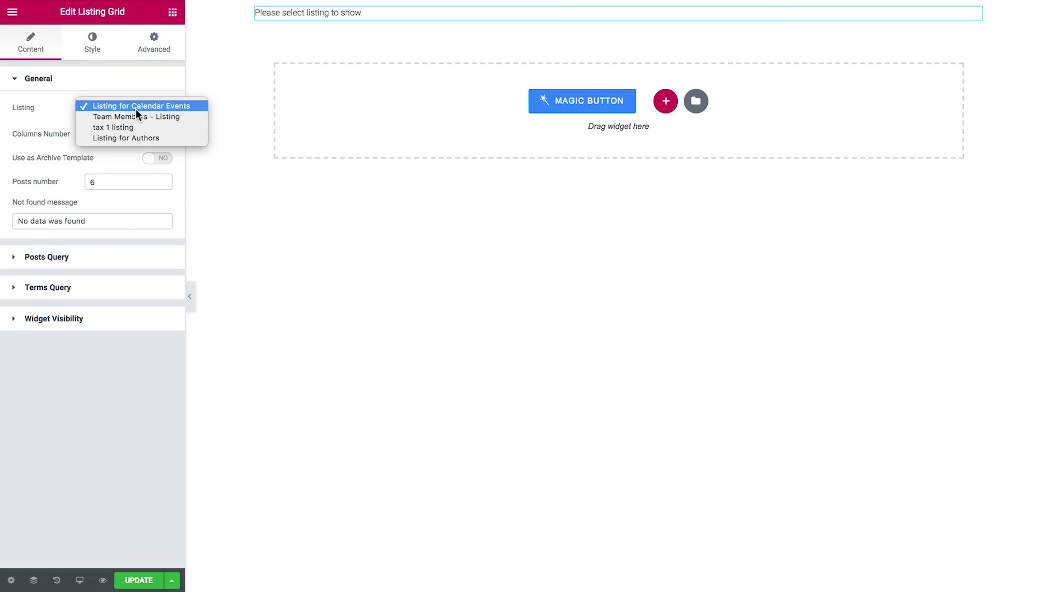
left_click(94, 118)
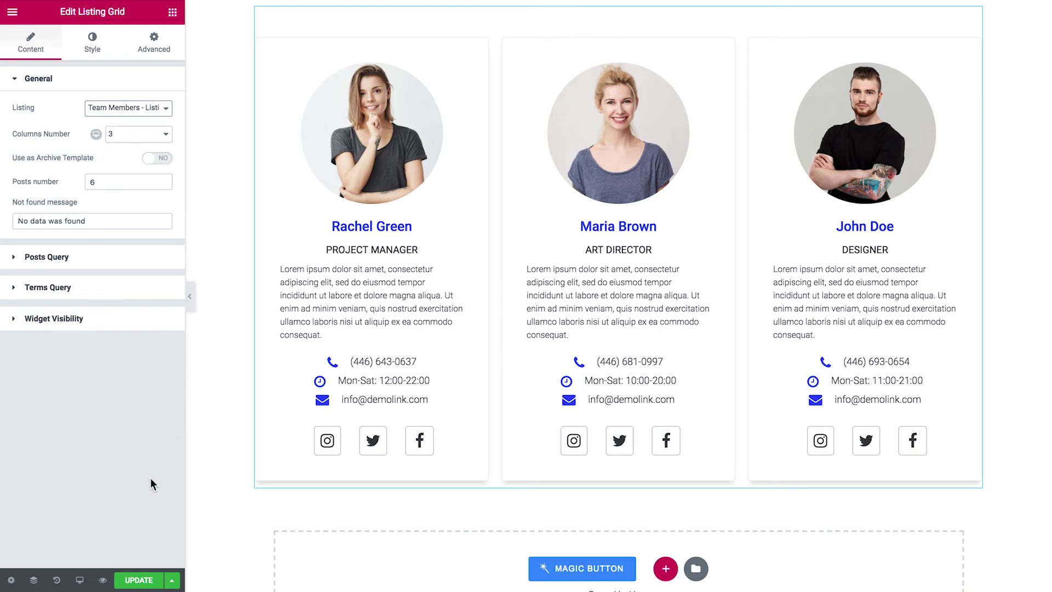
left_click(126, 584)
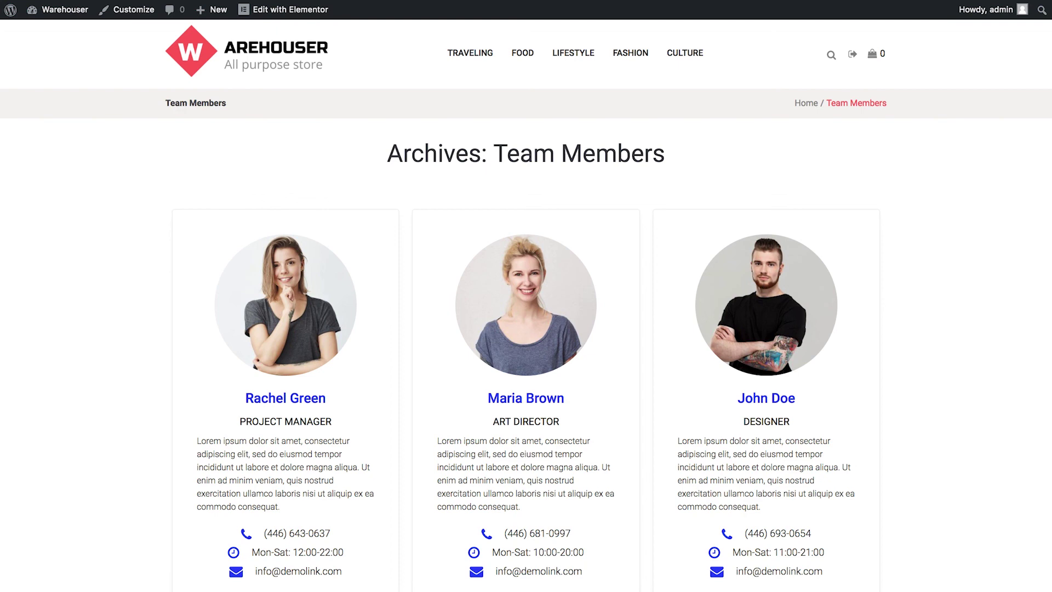
Scroll the live Team Members archive to check the three member cards
scroll(568, 67, "down", 4)
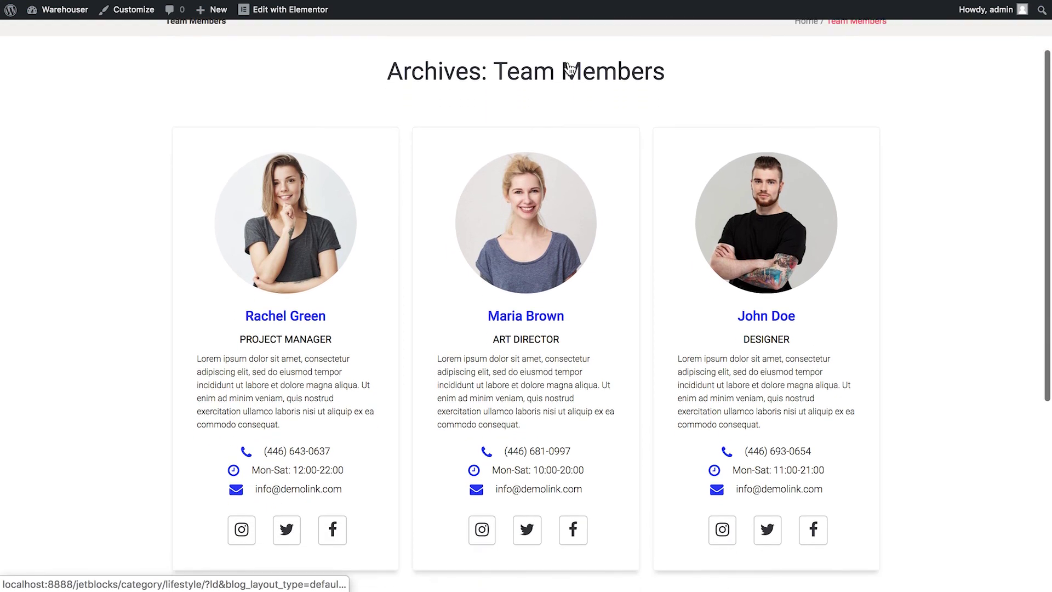
scroll(568, 68, "up", 3)
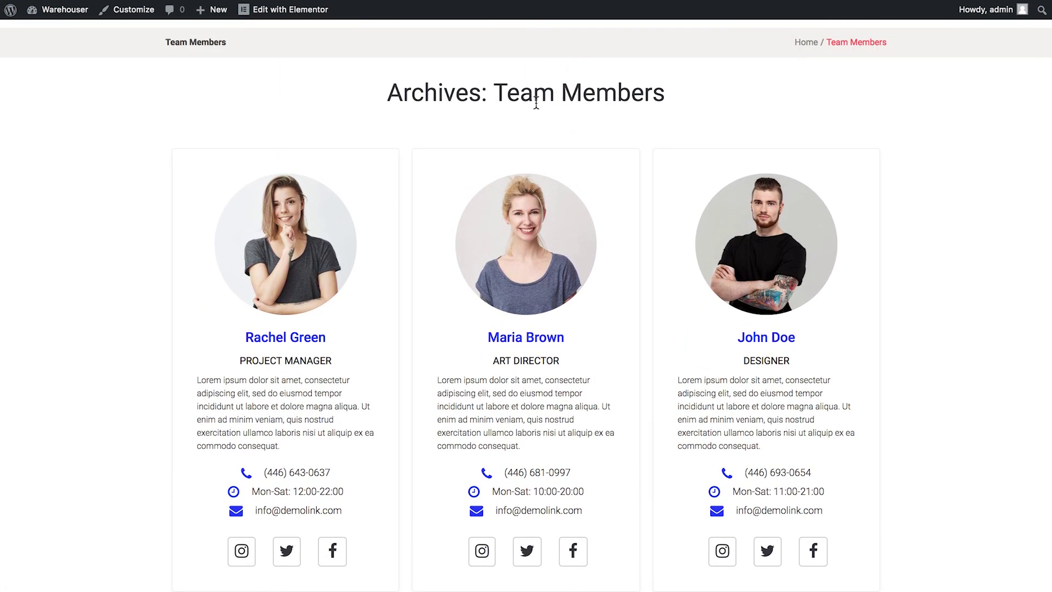